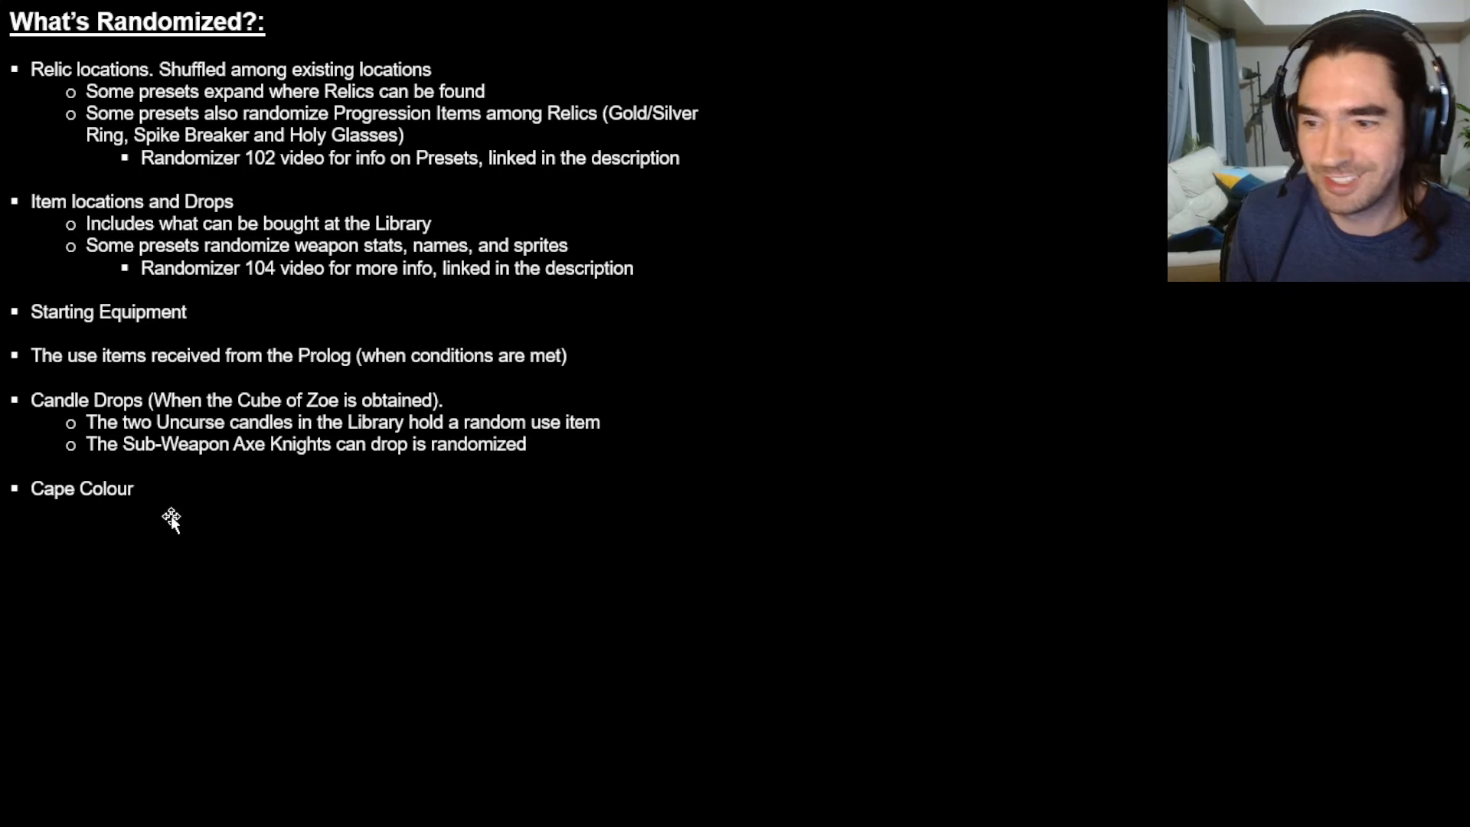
click(175, 607)
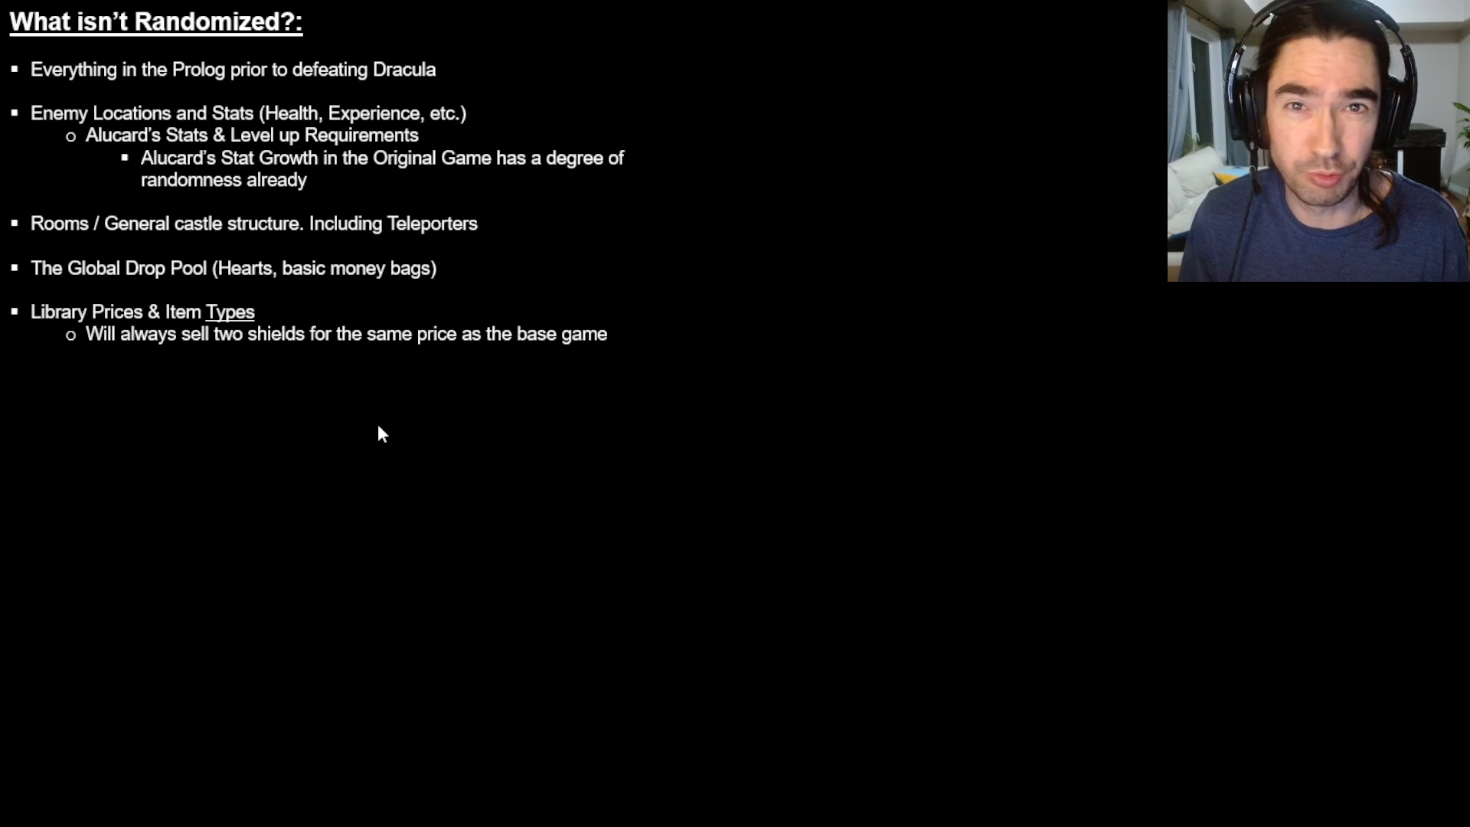
click(378, 424)
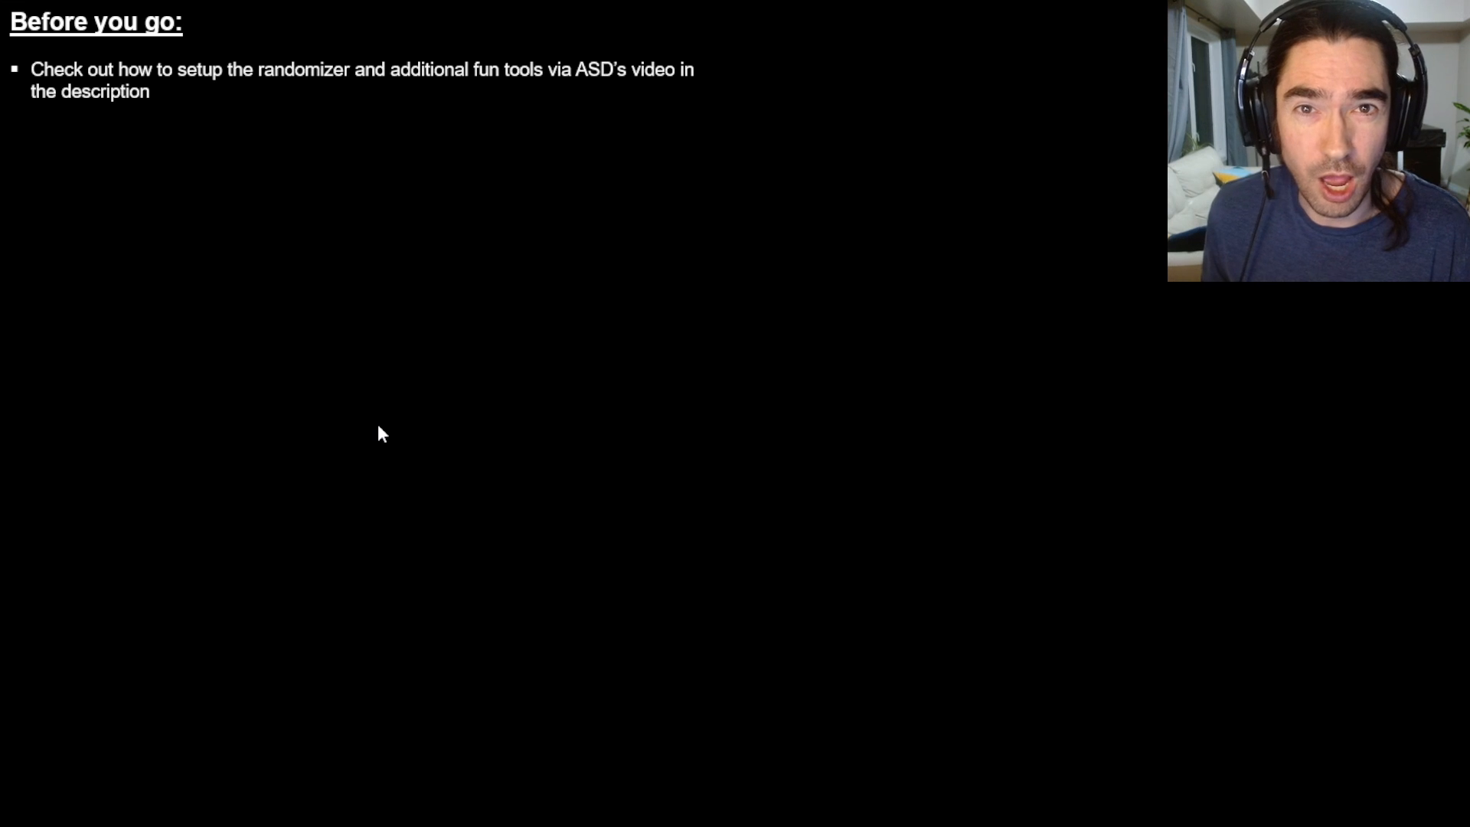